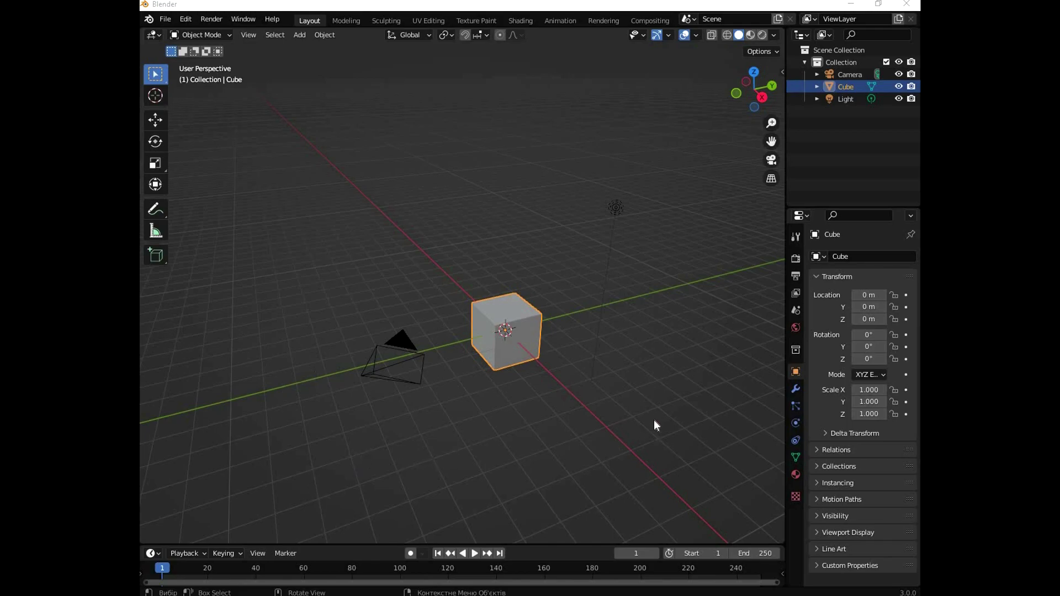
Switch to Rendered shading using a preview environment without Scene World, with blur 0.88.
left_click(763, 36)
left_click(774, 35)
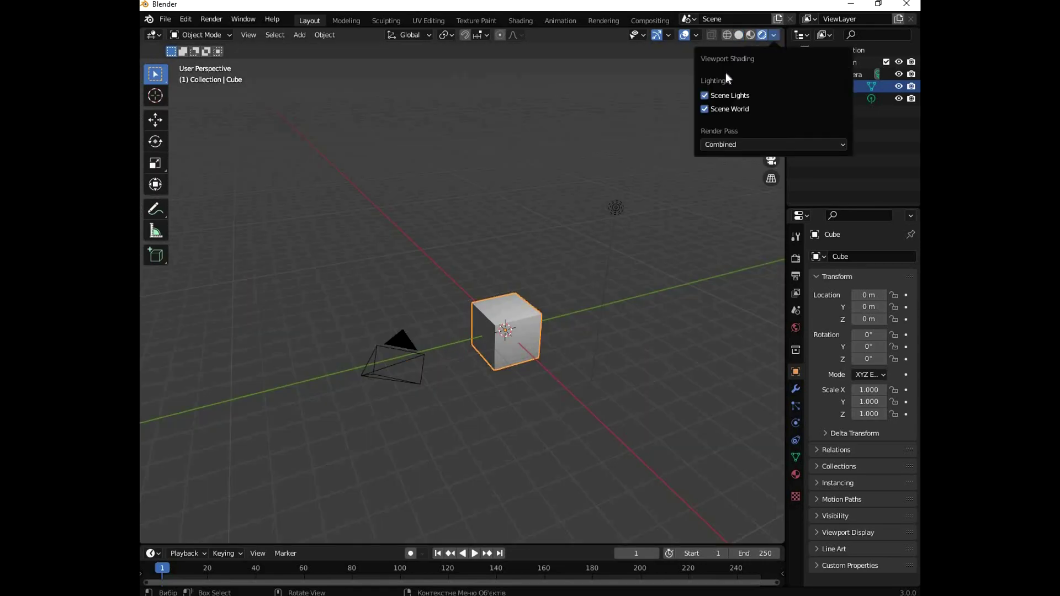
left_click(704, 109)
left_click(764, 138)
left_click_drag(750, 208, 797, 209)
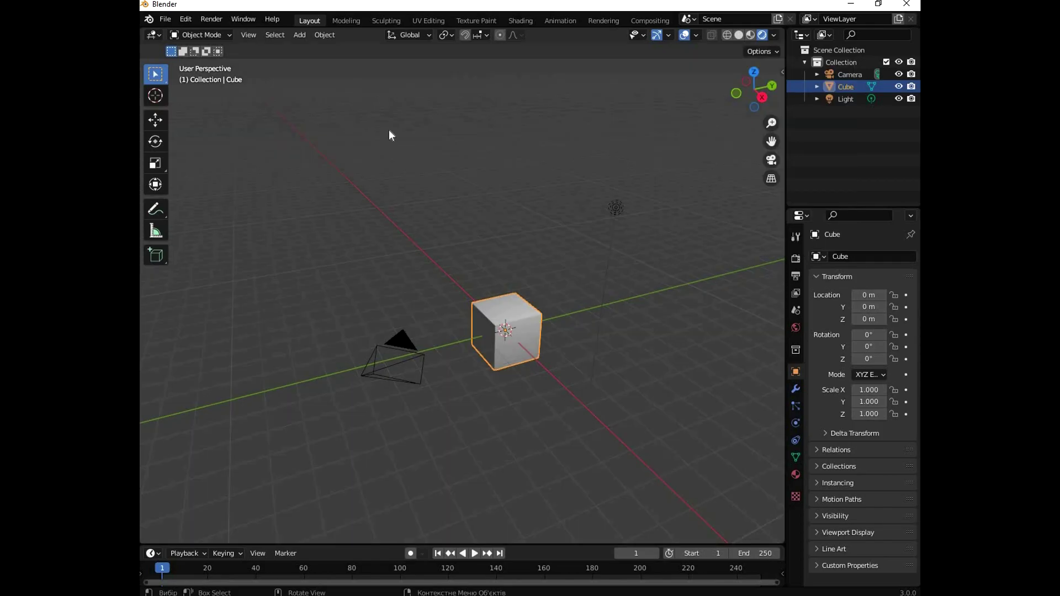
Orbit around the cube and bring the viewport shading options back up.
mouse_move(740, 104)
left_mouse_down()
mouse_move(773, 108)
mouse_move(762, 105)
left_mouse_up()
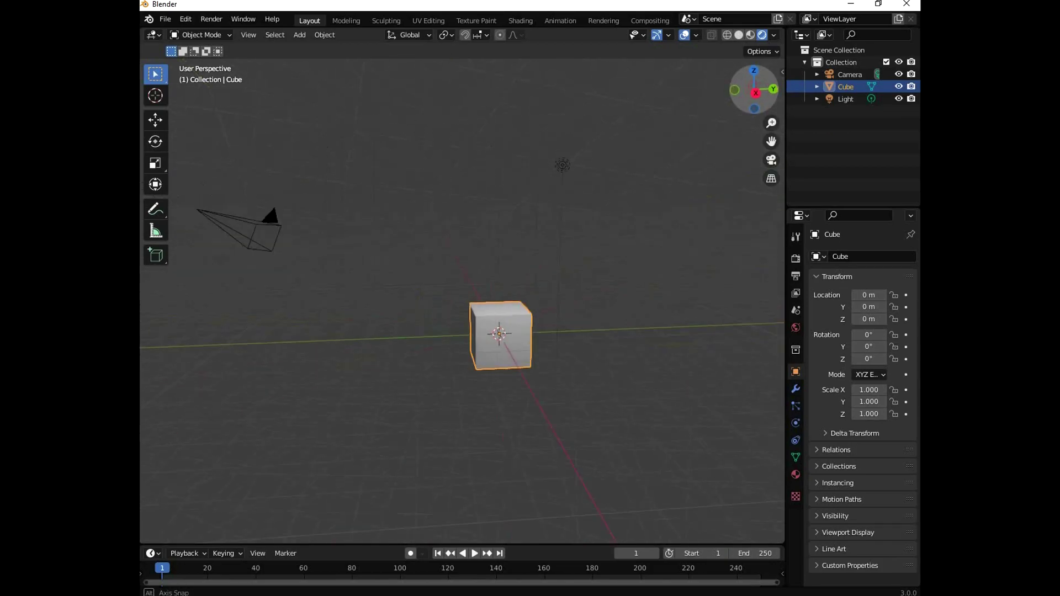
left_click_drag(761, 105, 712, 237)
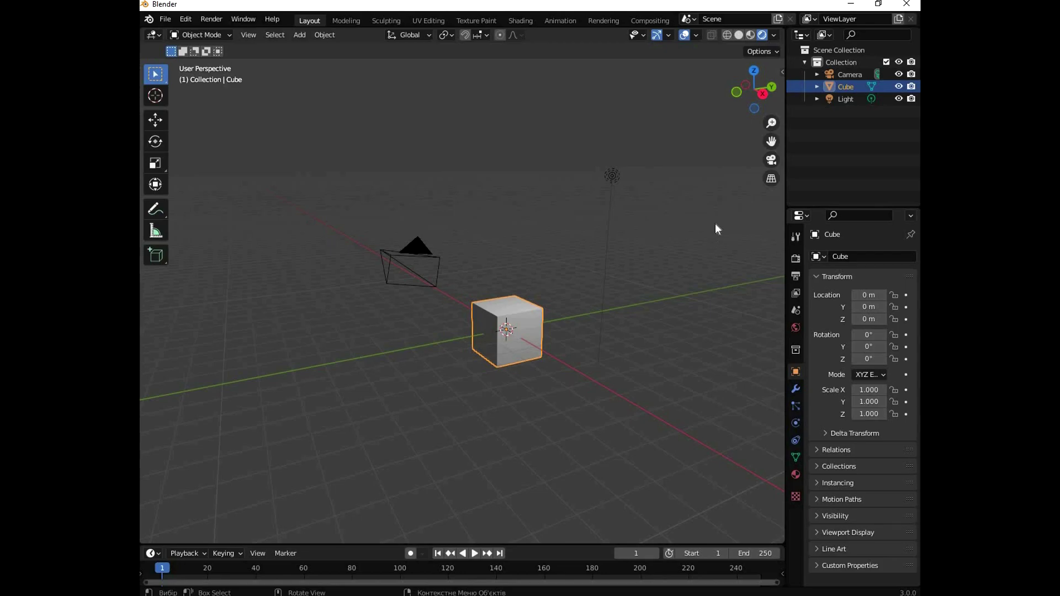
left_click(775, 37)
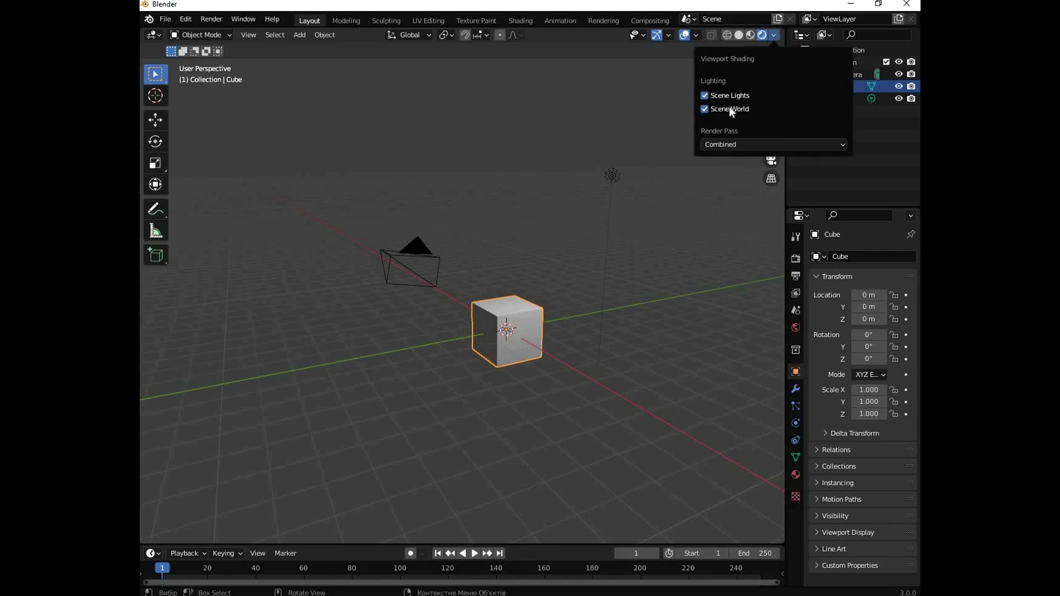
Preview the forest garden HDRI instead of Scene World, with world opacity about 0.856.
left_click(704, 108)
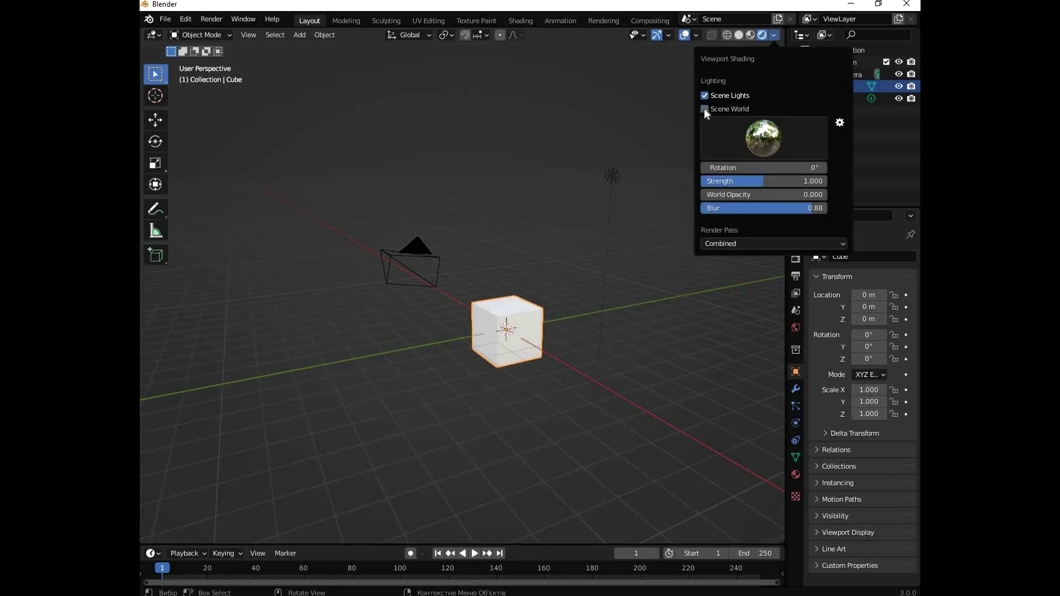
left_click(762, 137)
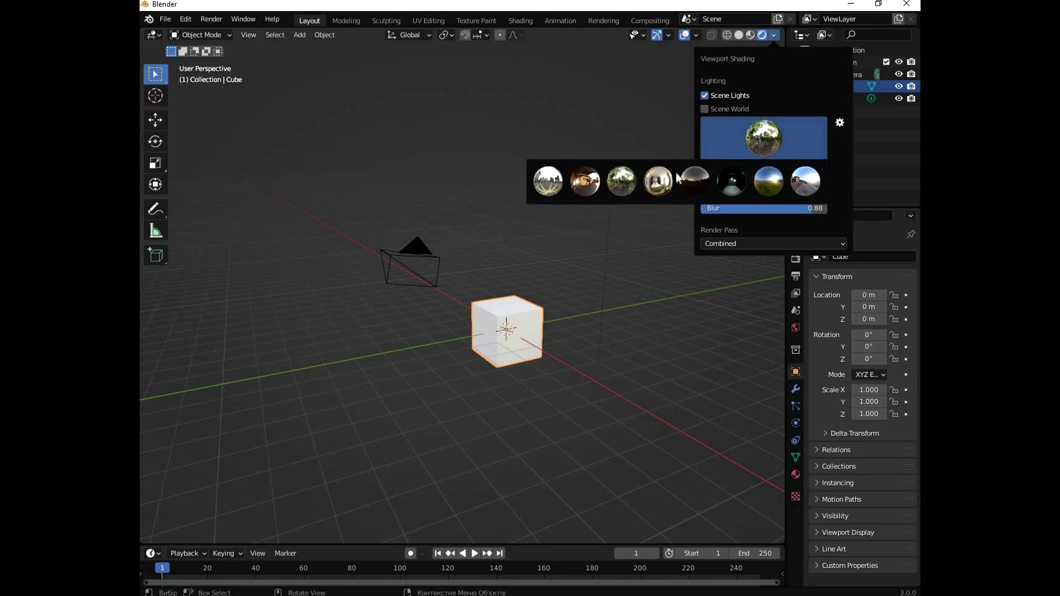
left_click(623, 182)
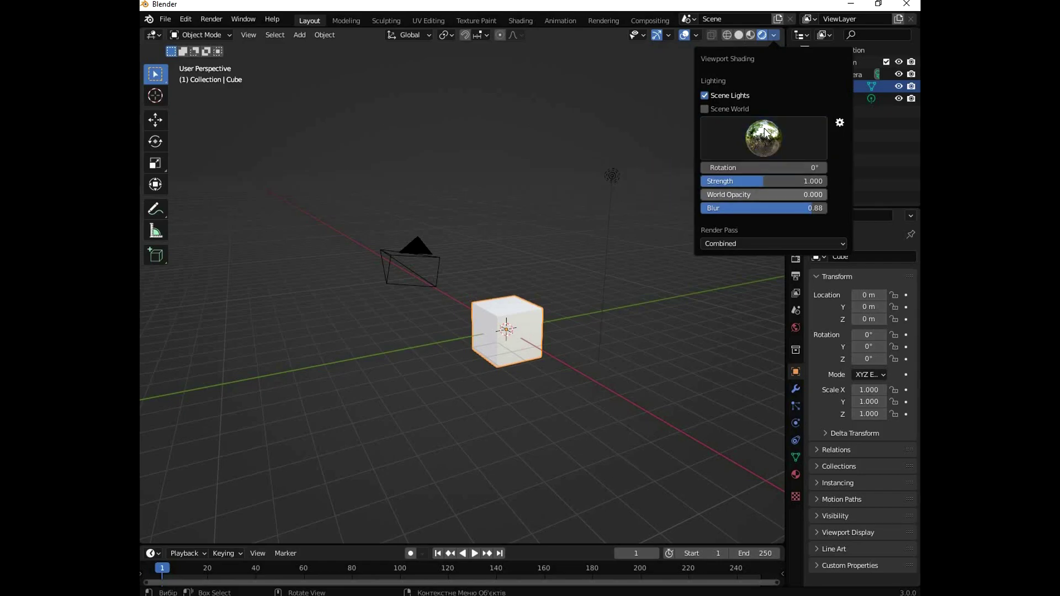
mouse_move(724, 194)
left_mouse_down()
mouse_move(801, 194)
mouse_move(703, 209)
left_mouse_up()
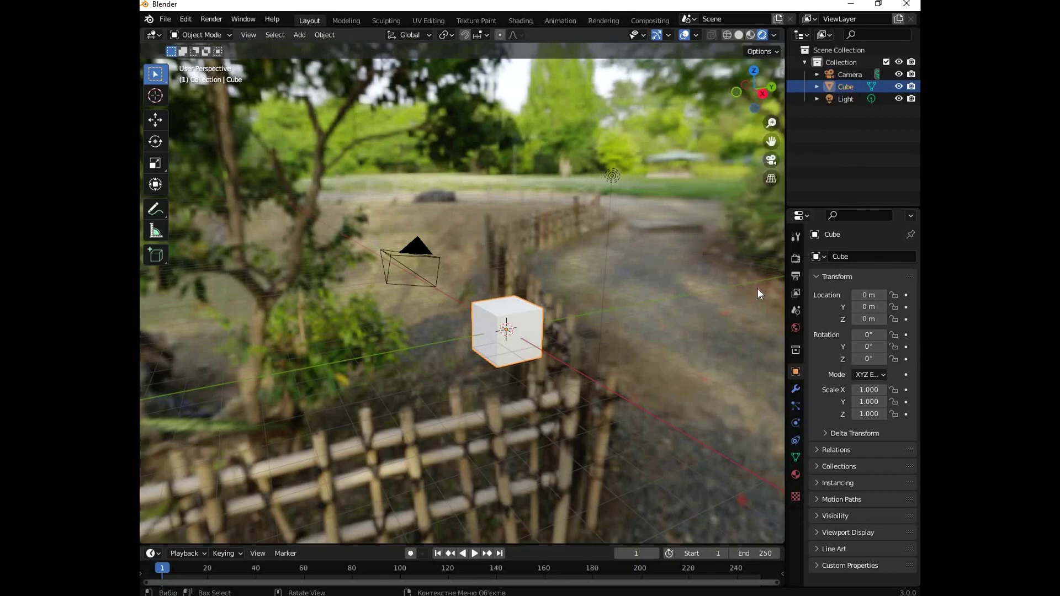
Set the render engine to Cycles and show the cube's Material properties.
left_click(797, 260)
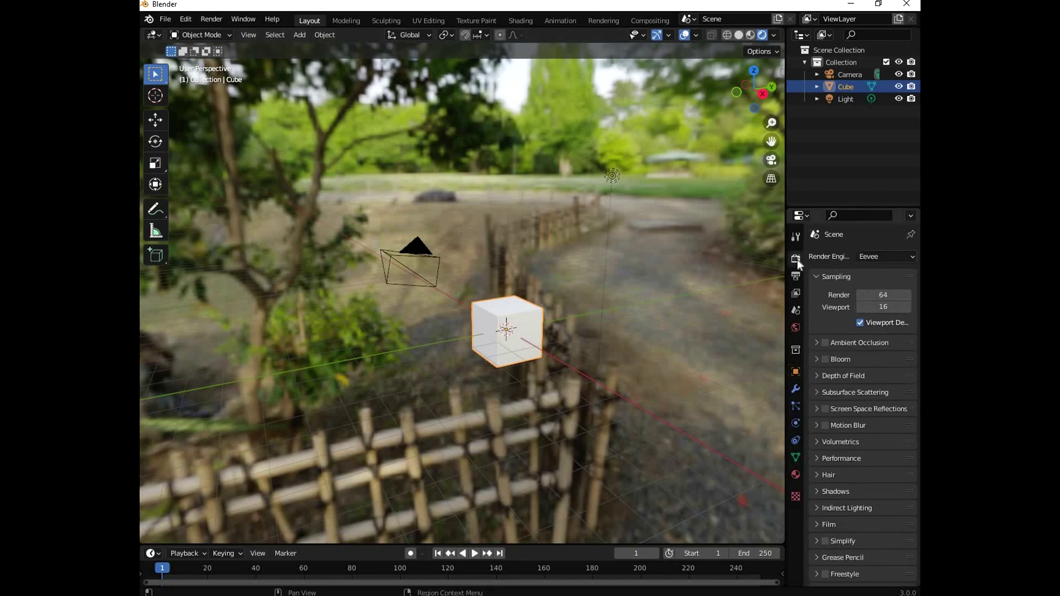
left_click(913, 256)
left_click(880, 298)
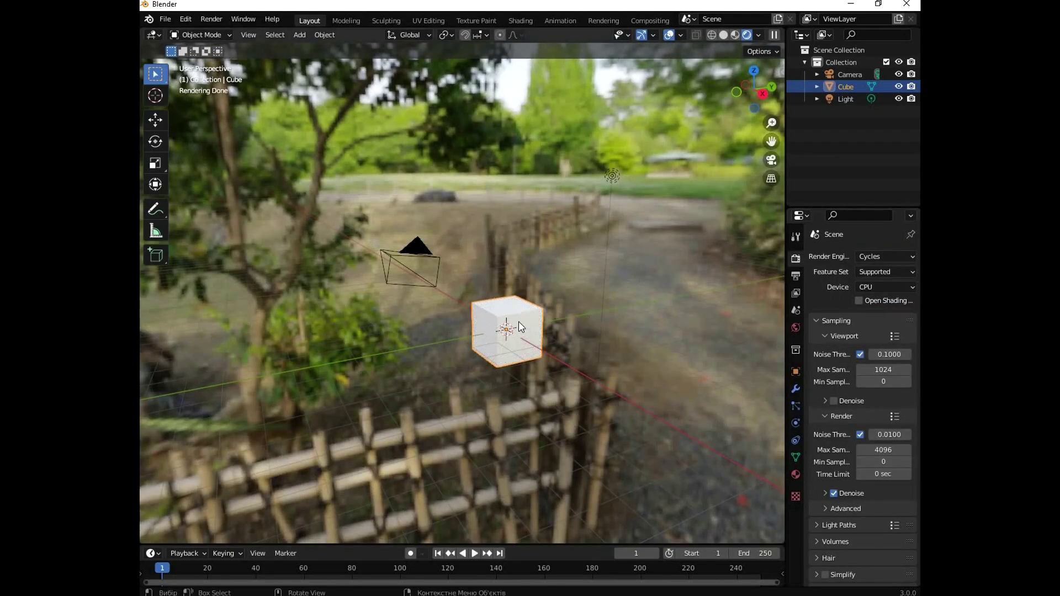
left_click(795, 475)
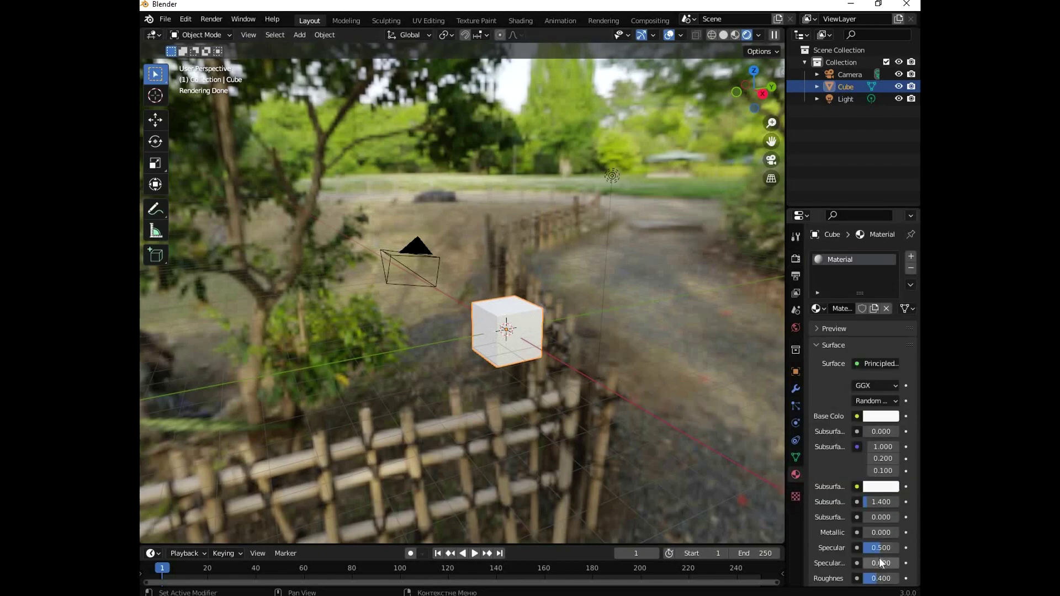
Give the cube's Principled BSDF Roughness 0, Specular 1 and Metallic 1, checking reflections.
scroll(881, 562, "down", 3)
mouse_move(881, 529)
left_mouse_down()
mouse_move(864, 530)
mouse_move(892, 472)
mouse_move(868, 466)
mouse_move(898, 483)
left_mouse_up()
left_click(866, 481)
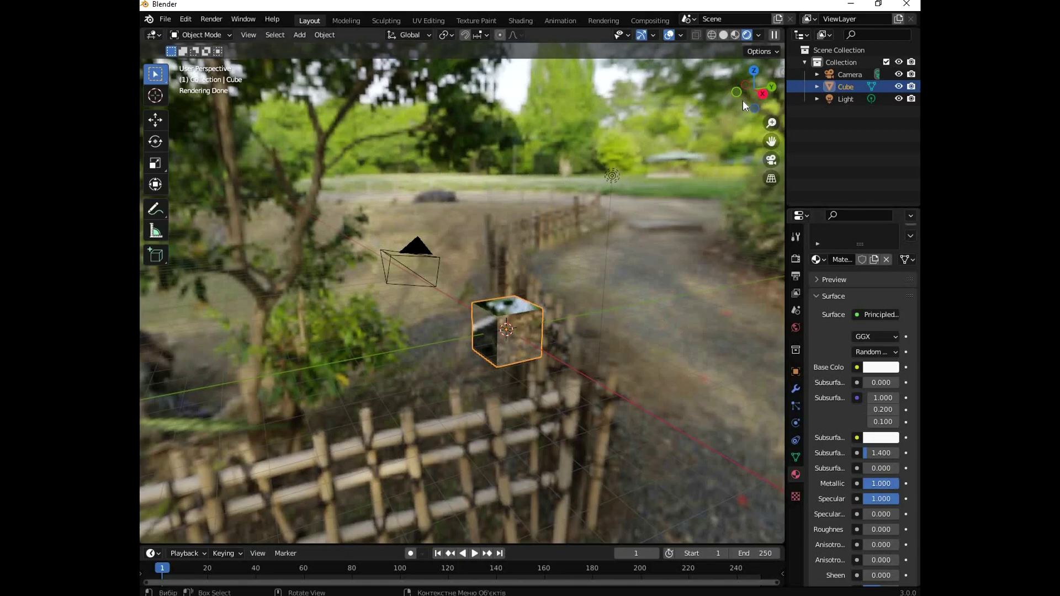
left_click_drag(743, 101, 761, 35)
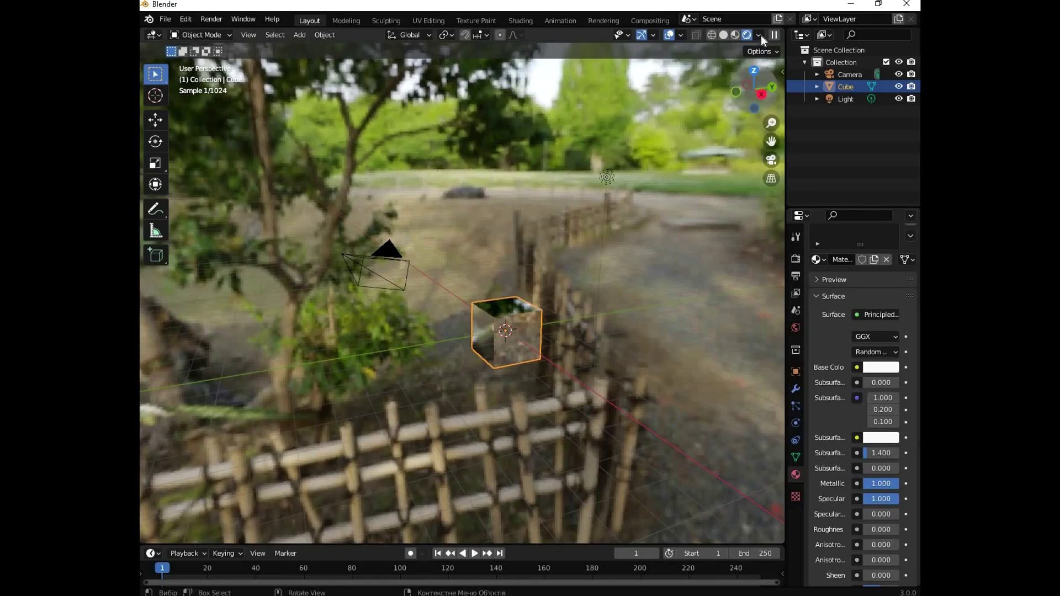
left_click(760, 34)
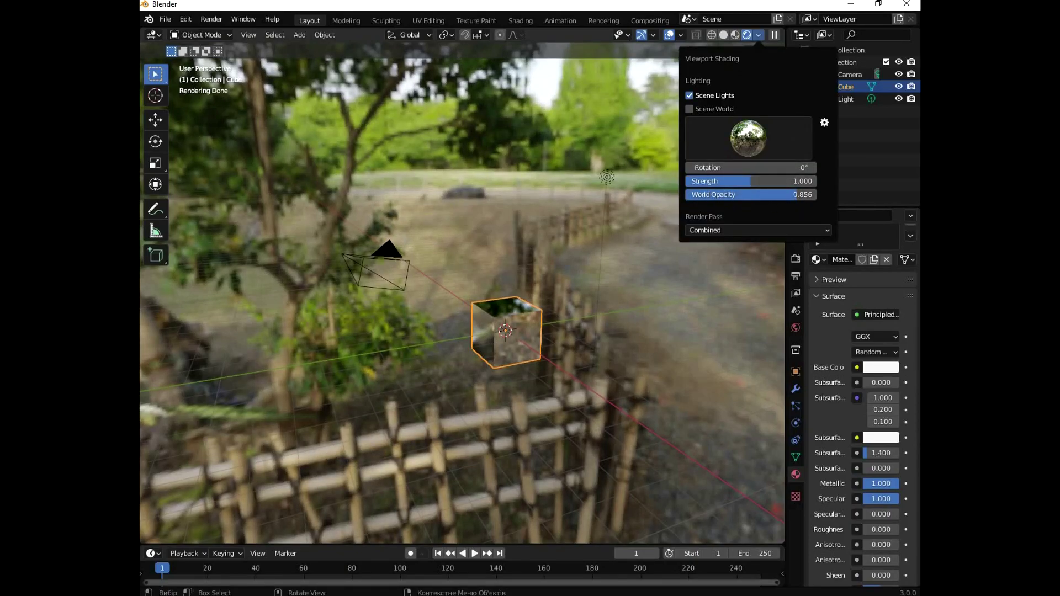
Raise world opacity to 1.0 and preview the bright indoor hallway environment.
left_click_drag(797, 194, 815, 196)
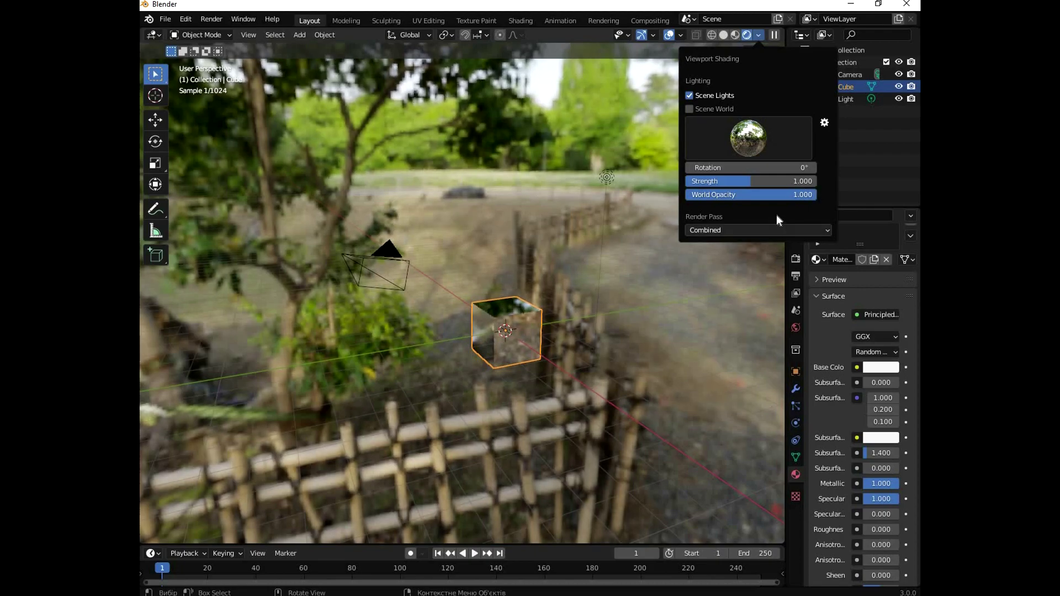
left_click(749, 141)
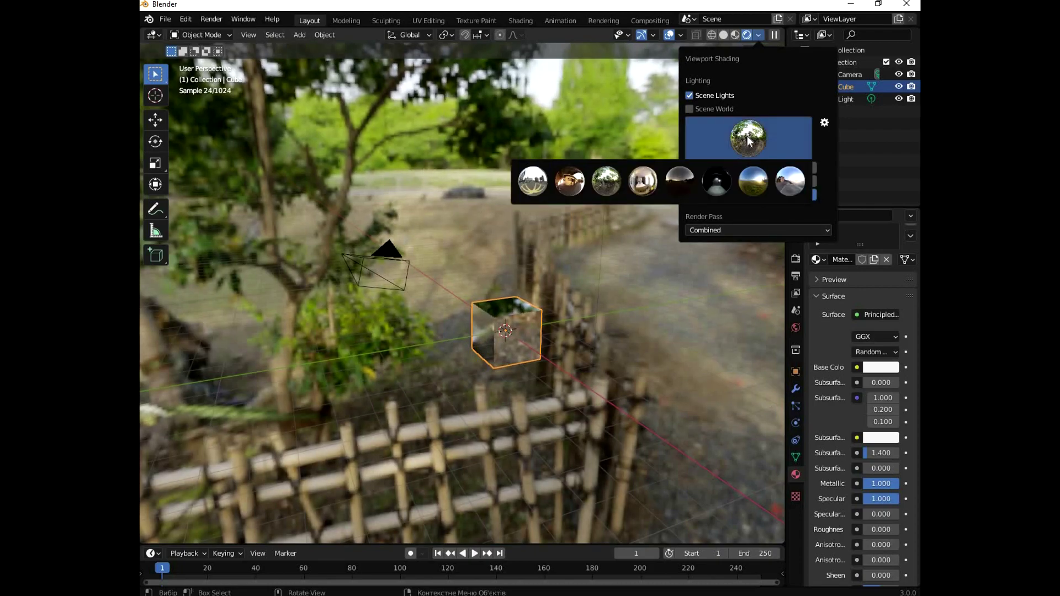
left_click(720, 185)
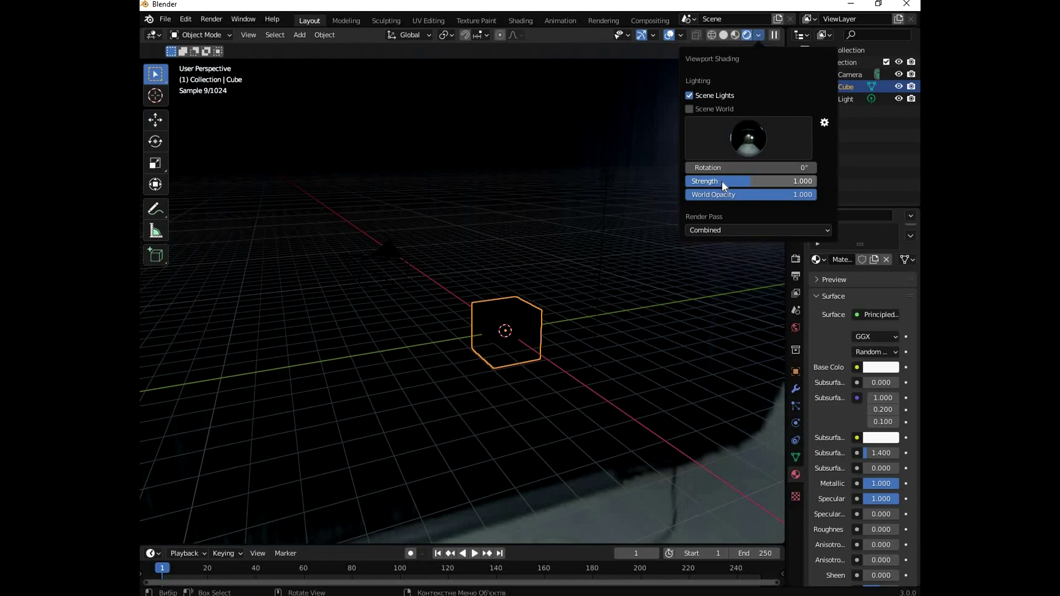
left_click(753, 141)
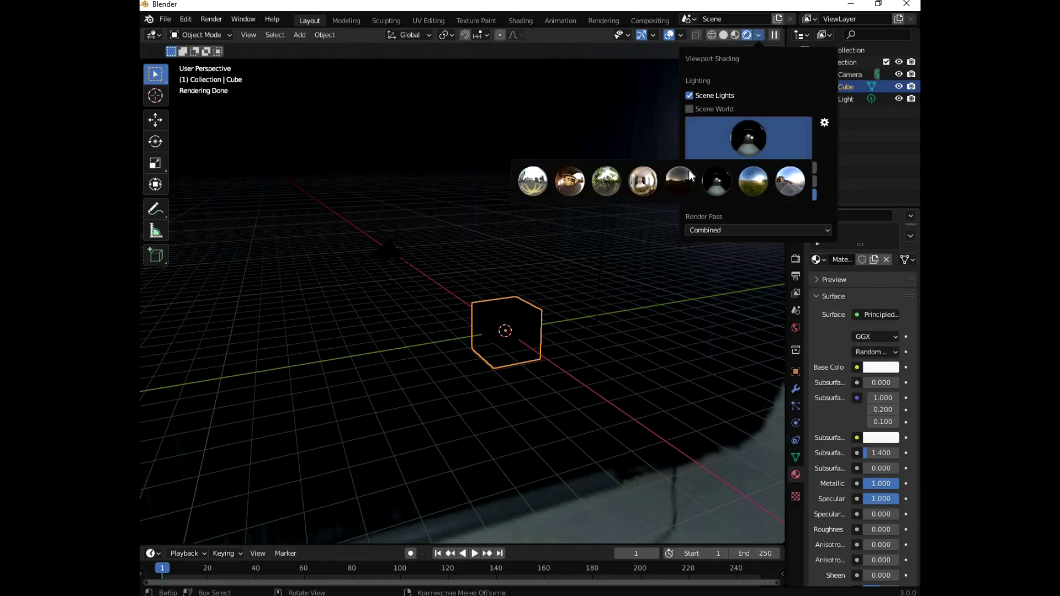
left_click(643, 178)
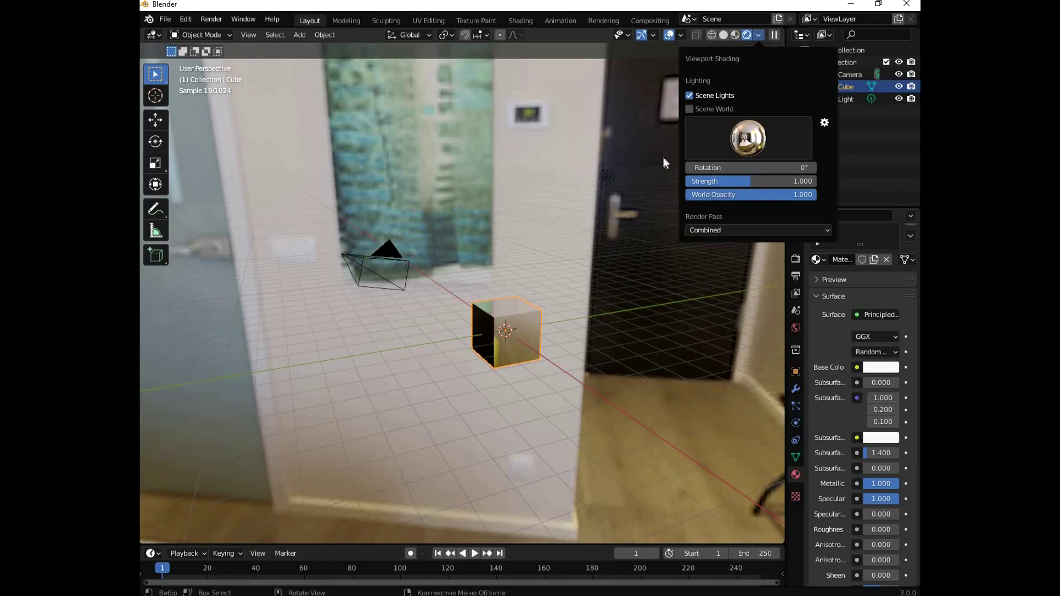
key("Escape")
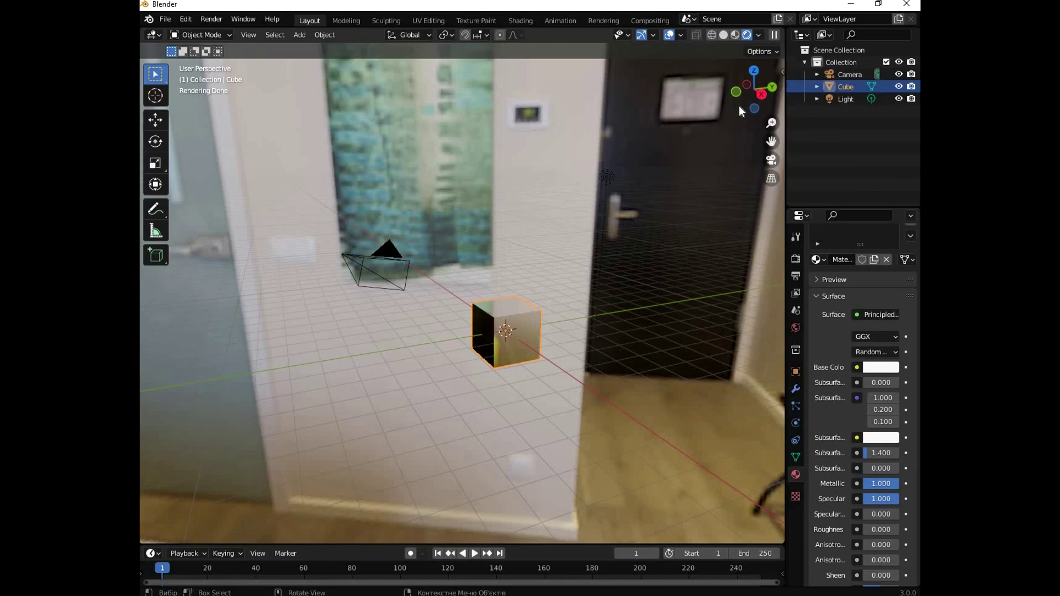
Orbit the cube, show World properties, and re-enable Scene World in viewport shading.
mouse_move(740, 103)
left_mouse_down()
mouse_move(712, 111)
mouse_move(745, 325)
left_mouse_up()
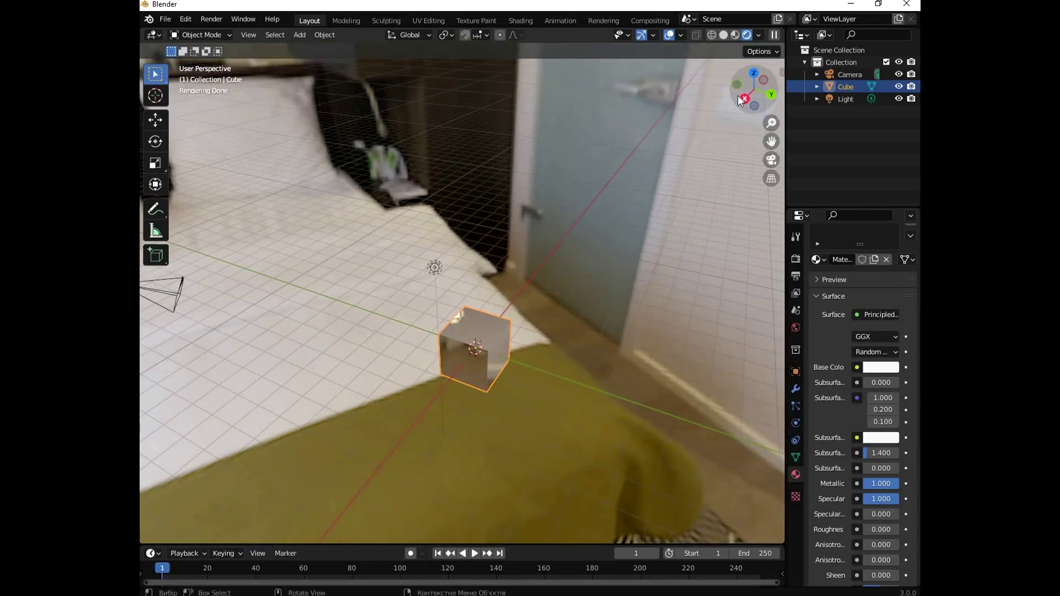
left_click_drag(737, 95, 746, 138)
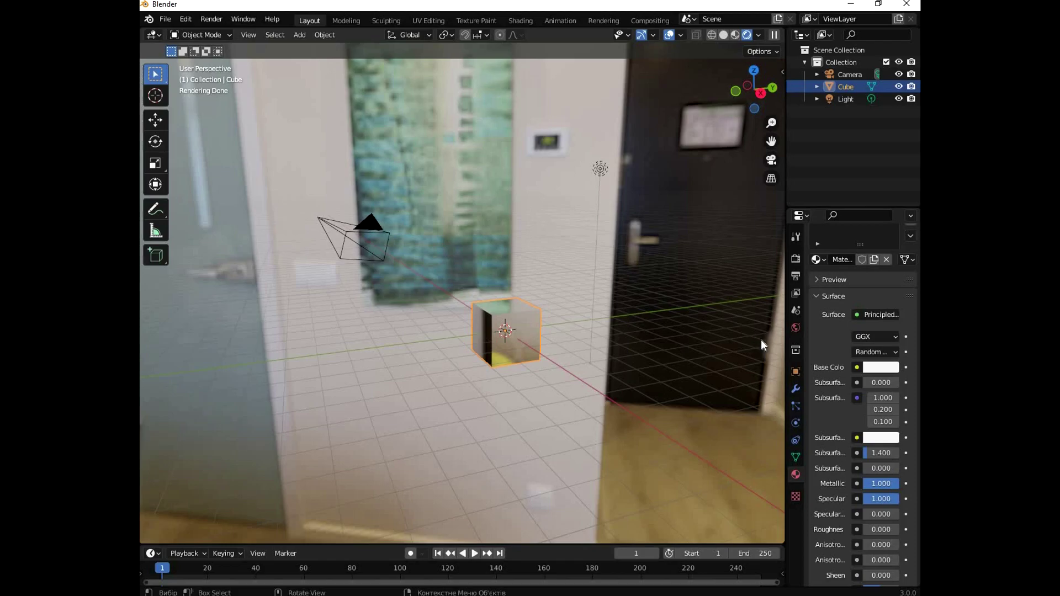
left_click(796, 328)
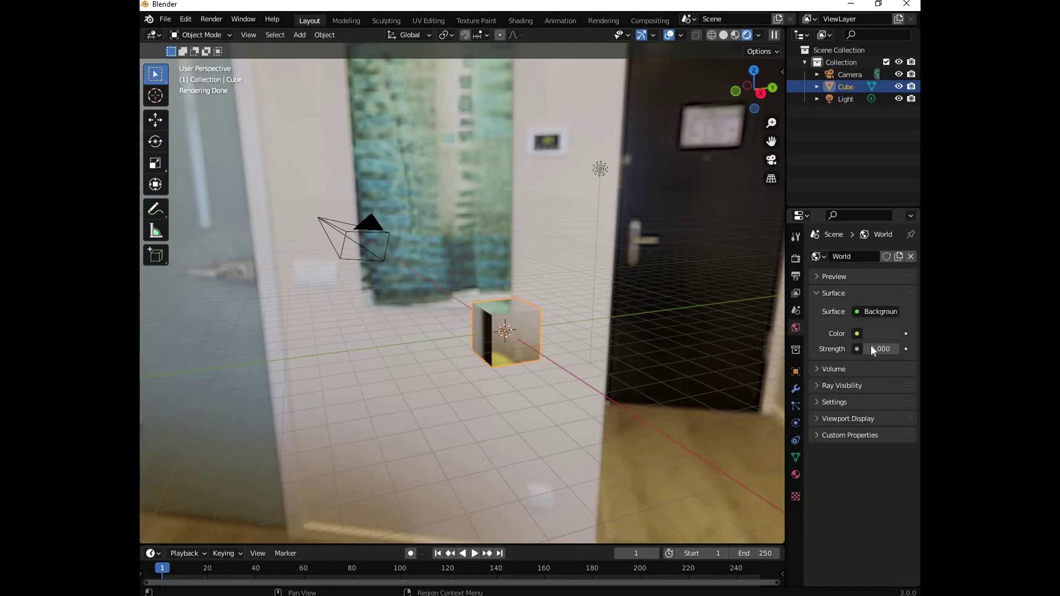
left_click(759, 35)
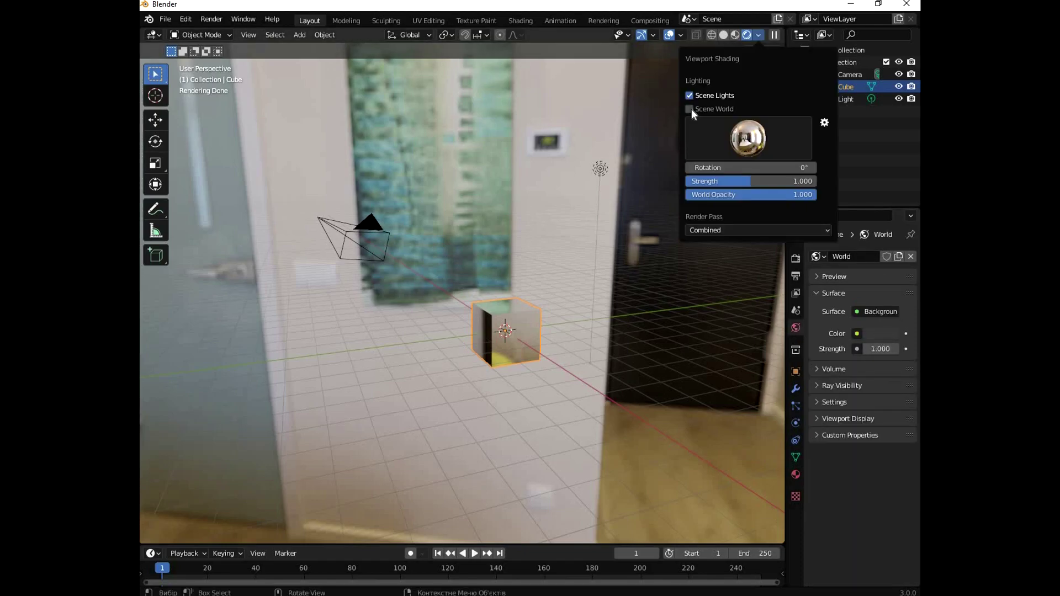
left_click(690, 109)
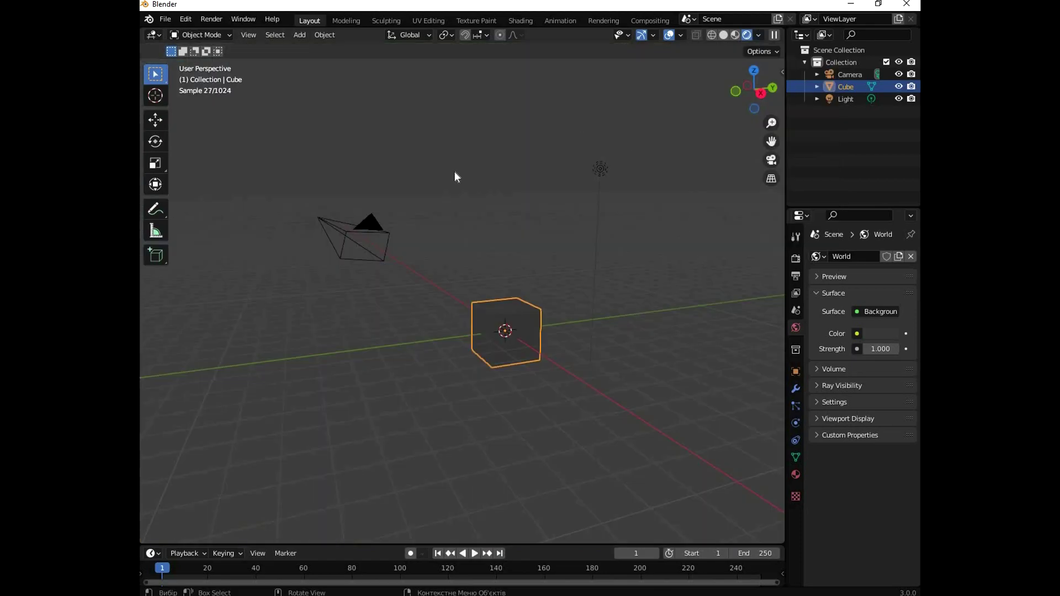
Set the World colour to light cyan (about H 0.531, S 0.759, V 1.0).
left_click(880, 333)
left_click(887, 184)
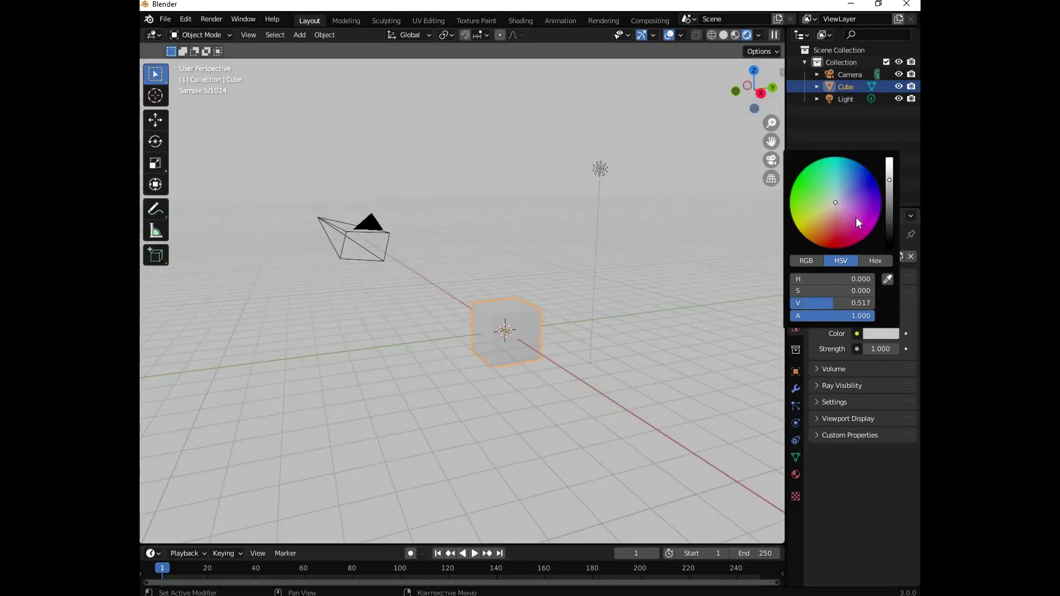
left_click(843, 241)
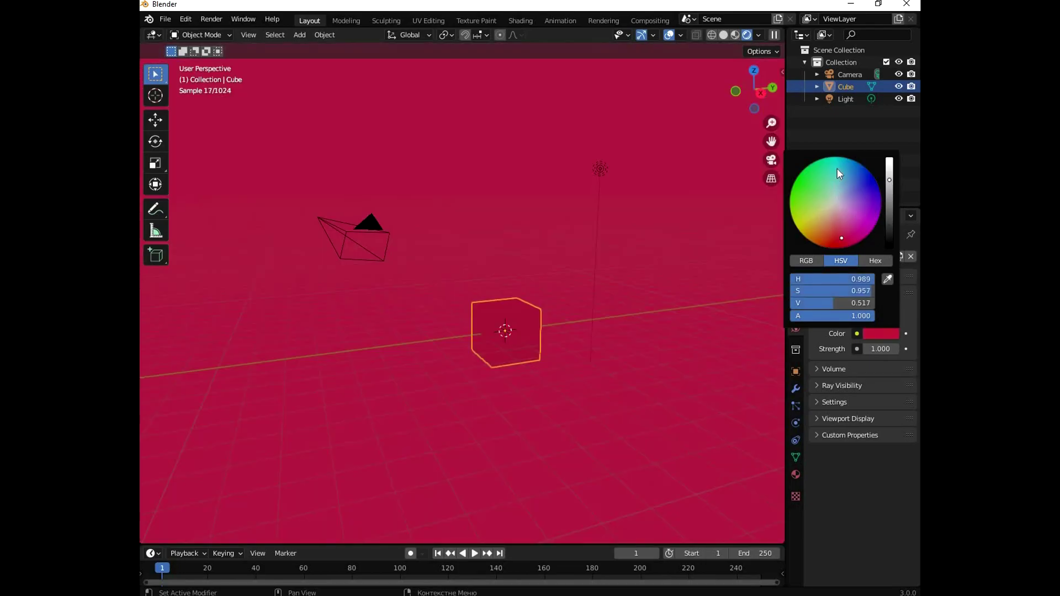
left_click(844, 168)
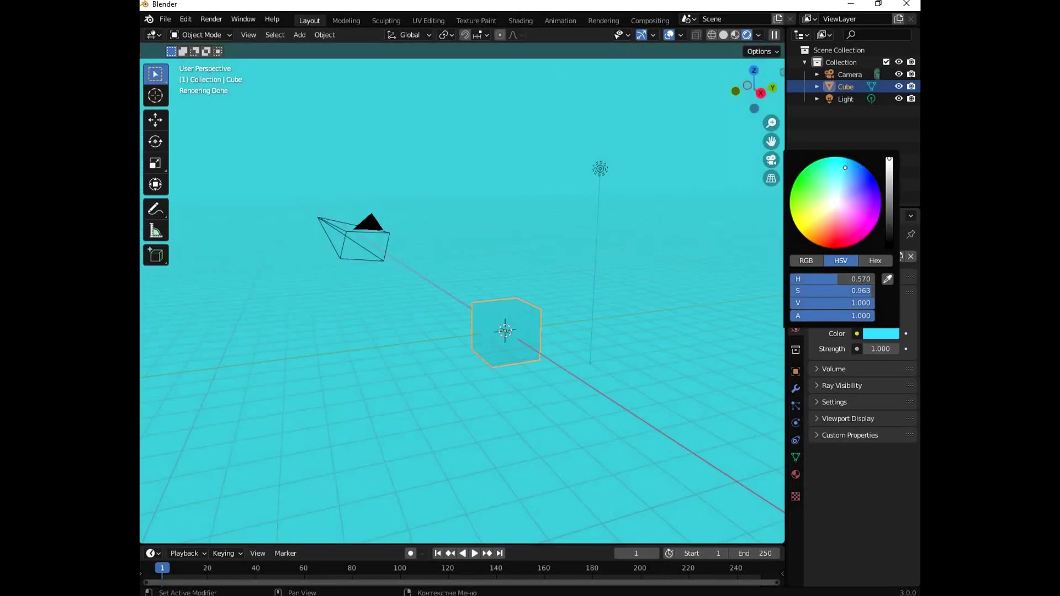
left_click(857, 165)
left_click(864, 173)
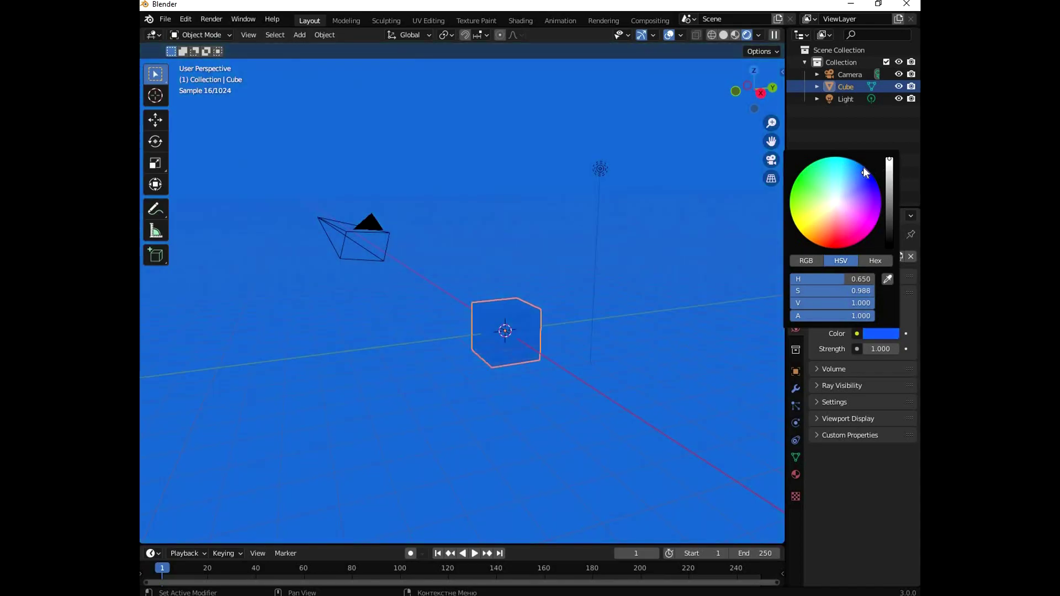
mouse_move(863, 172)
left_mouse_down()
mouse_move(839, 188)
mouse_move(837, 179)
left_mouse_up()
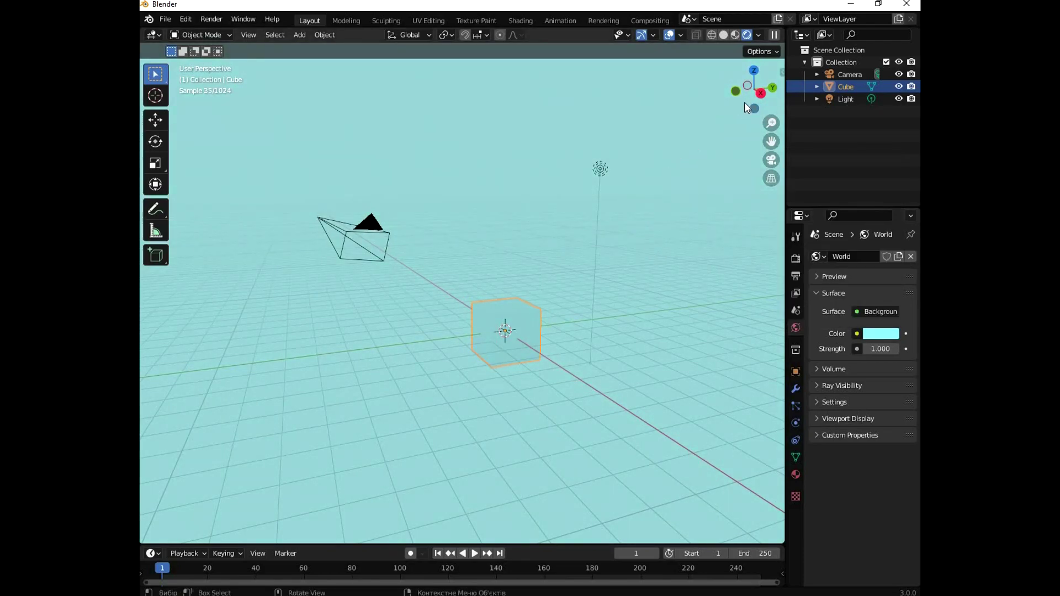
mouse_move(755, 107)
left_mouse_down()
mouse_move(718, 113)
mouse_move(731, 246)
left_mouse_up()
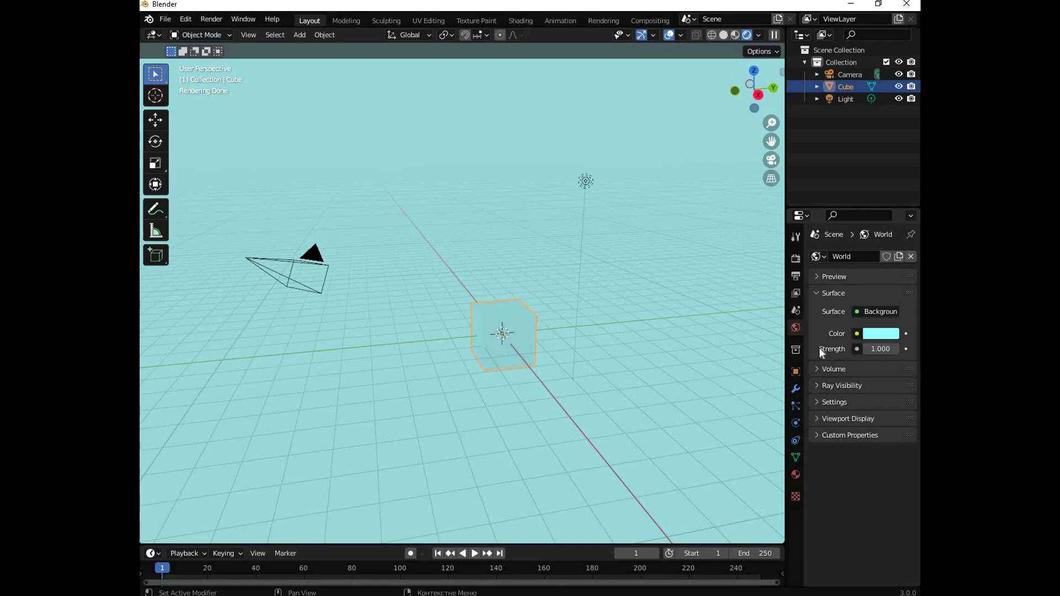
Feed the World colour from an Environment Texture loaded with the blueprint jpg.
left_click(859, 333)
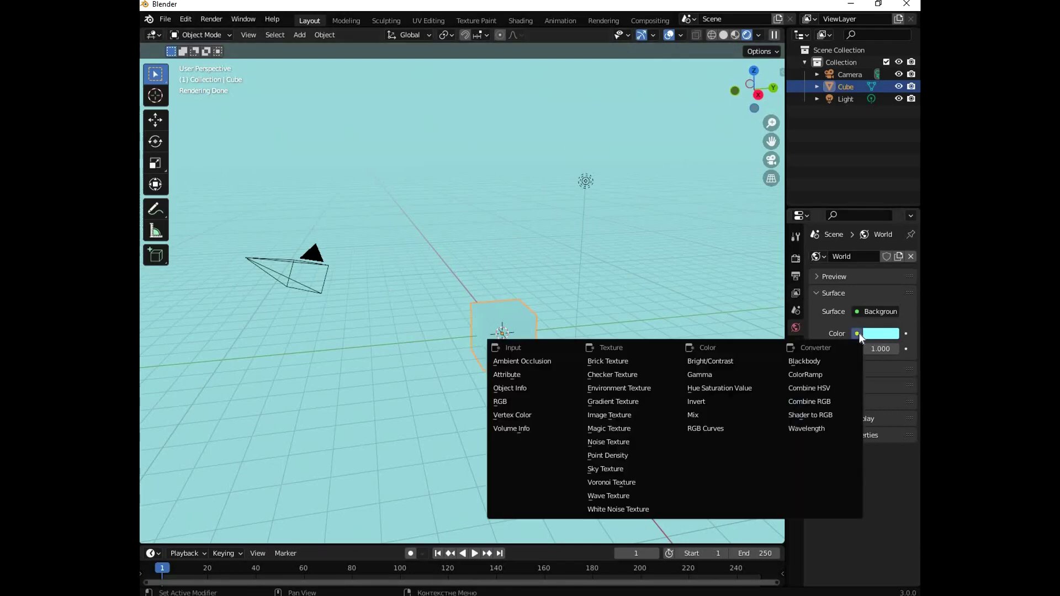
left_click(633, 391)
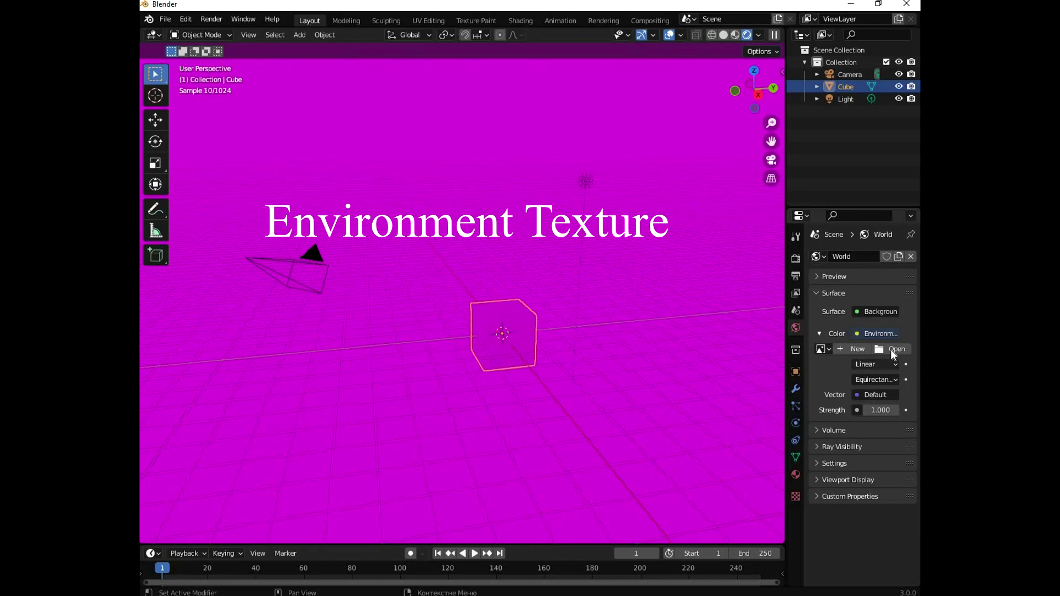
left_click(898, 349)
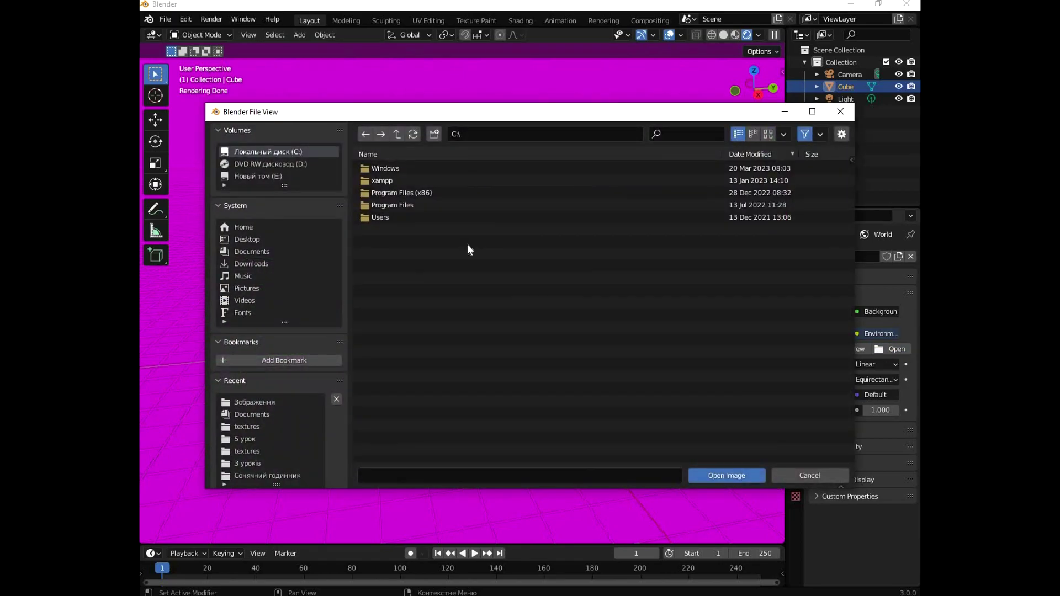
key("alt+Left")
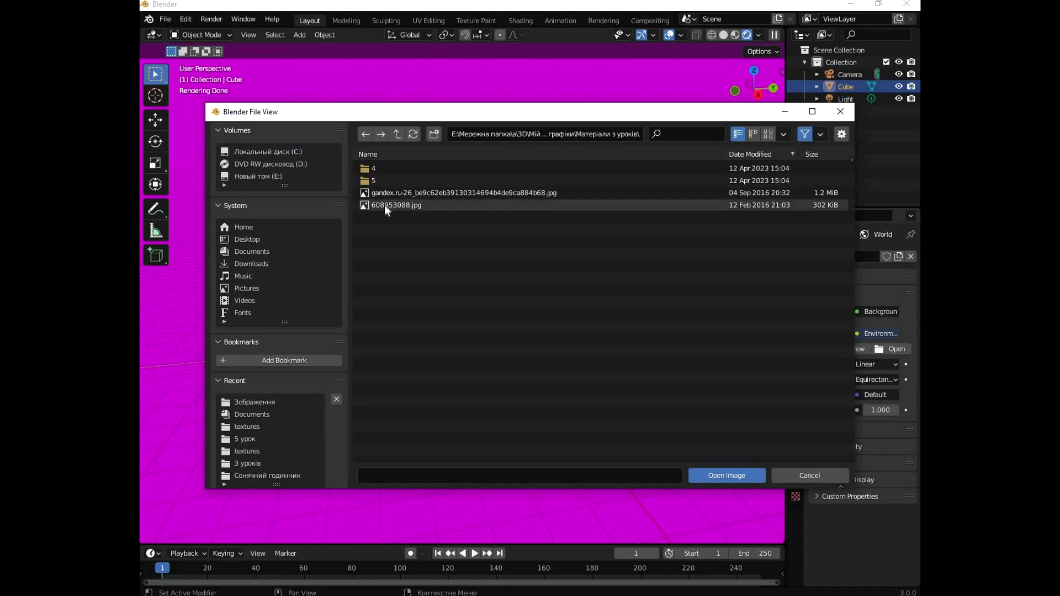
double_click(396, 194)
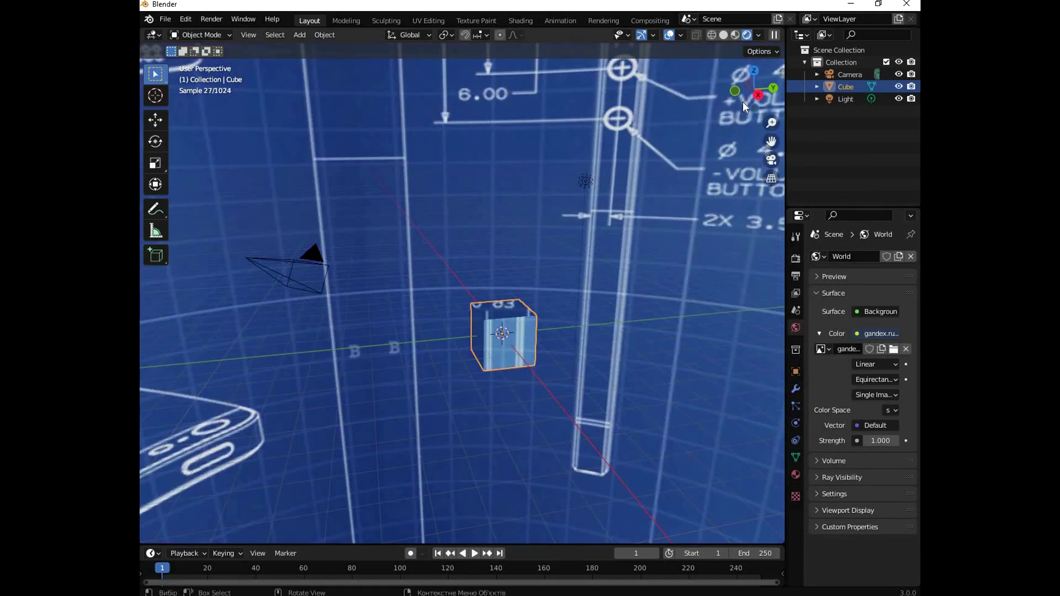
mouse_move(744, 102)
left_mouse_down()
mouse_move(712, 77)
mouse_move(723, 105)
mouse_move(754, 92)
left_mouse_up()
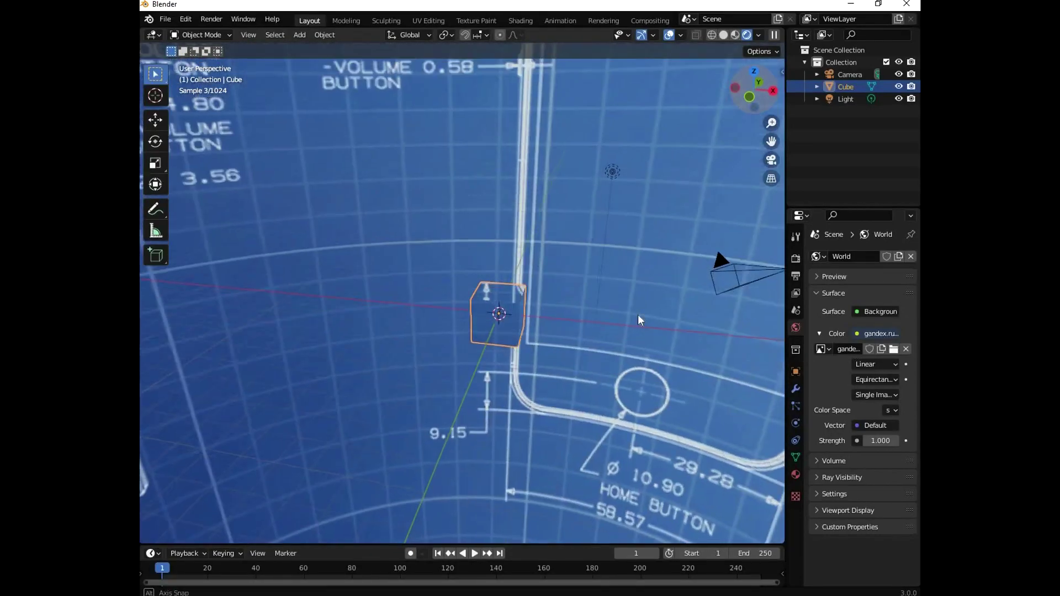
Orbit the view to see the blueprint schematics wrapping the cube from another angle.
left_click_drag(753, 92, 730, 154)
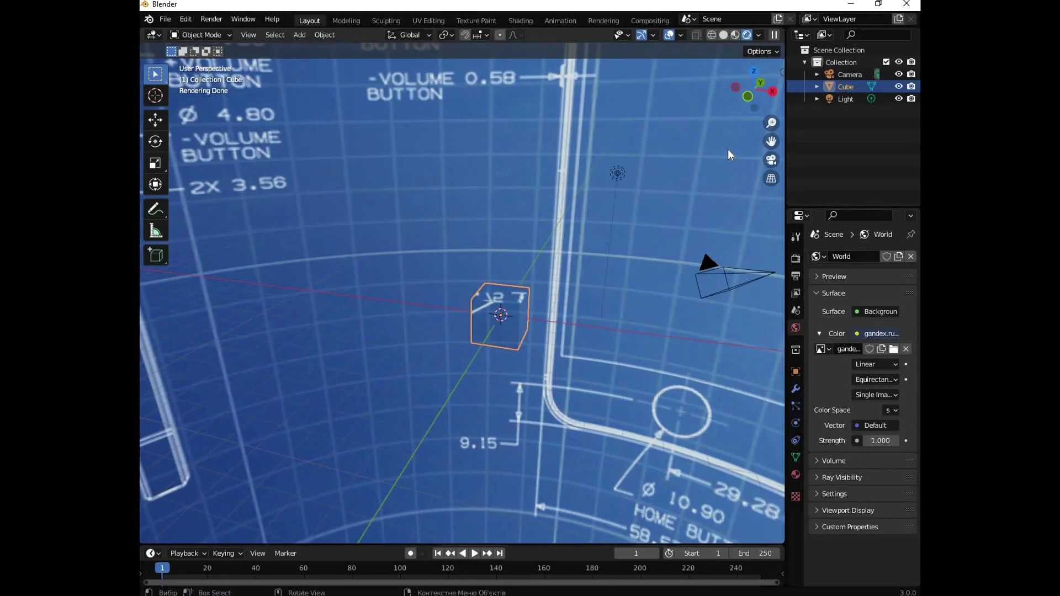
left_click(759, 35)
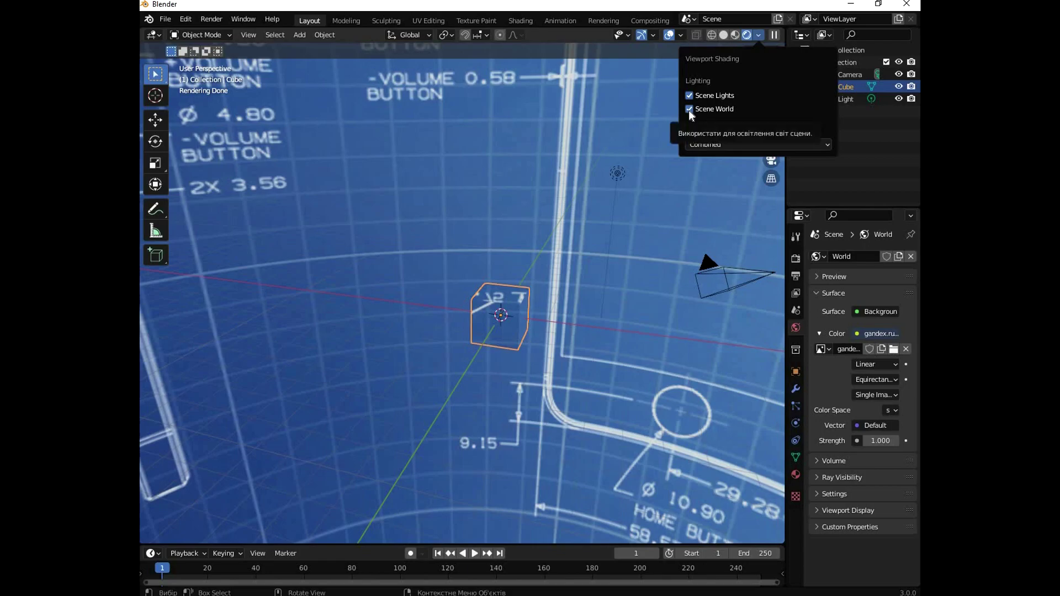
left_click(689, 110)
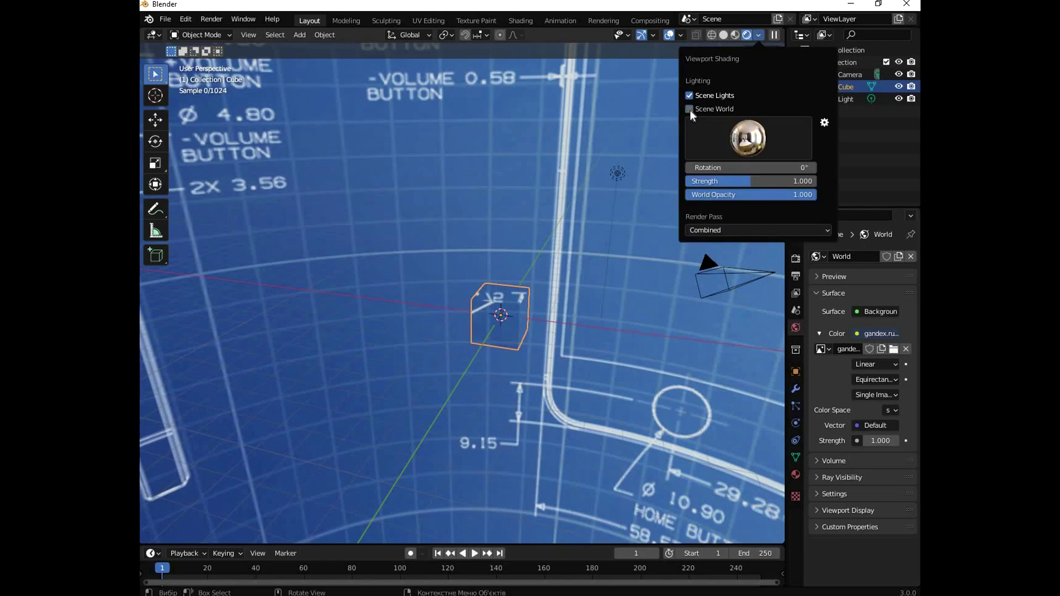
left_click(750, 145)
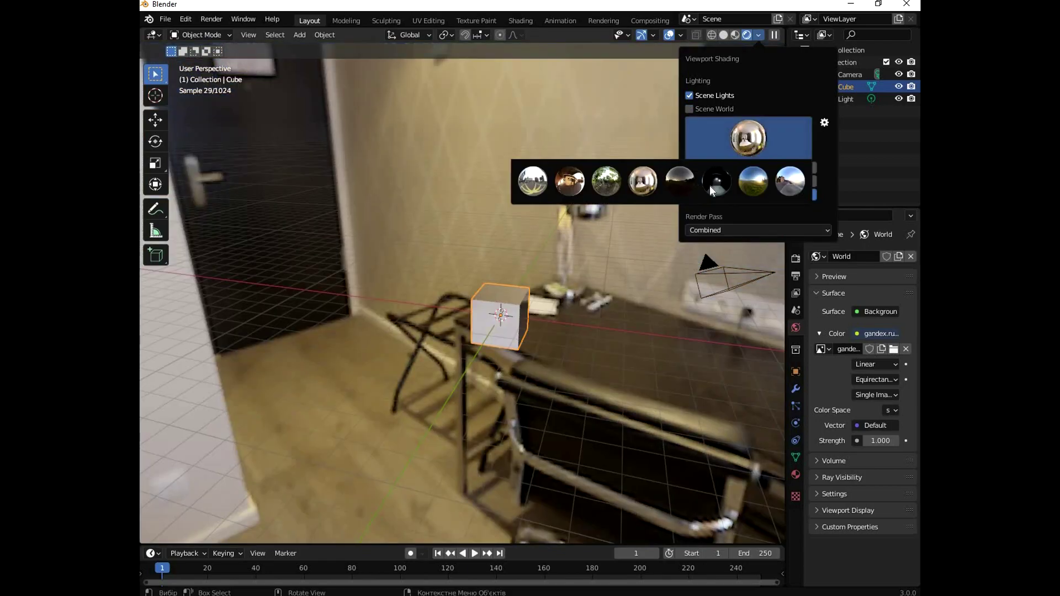
left_click(777, 195)
mouse_move(806, 194)
left_mouse_down()
mouse_move(687, 195)
mouse_move(817, 195)
left_mouse_up()
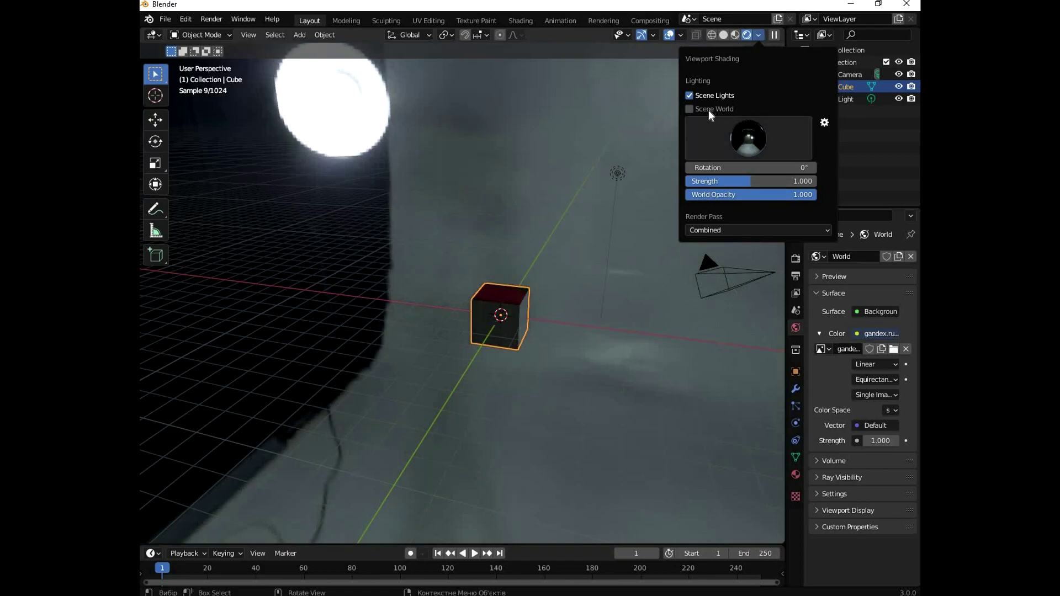
left_click(691, 109)
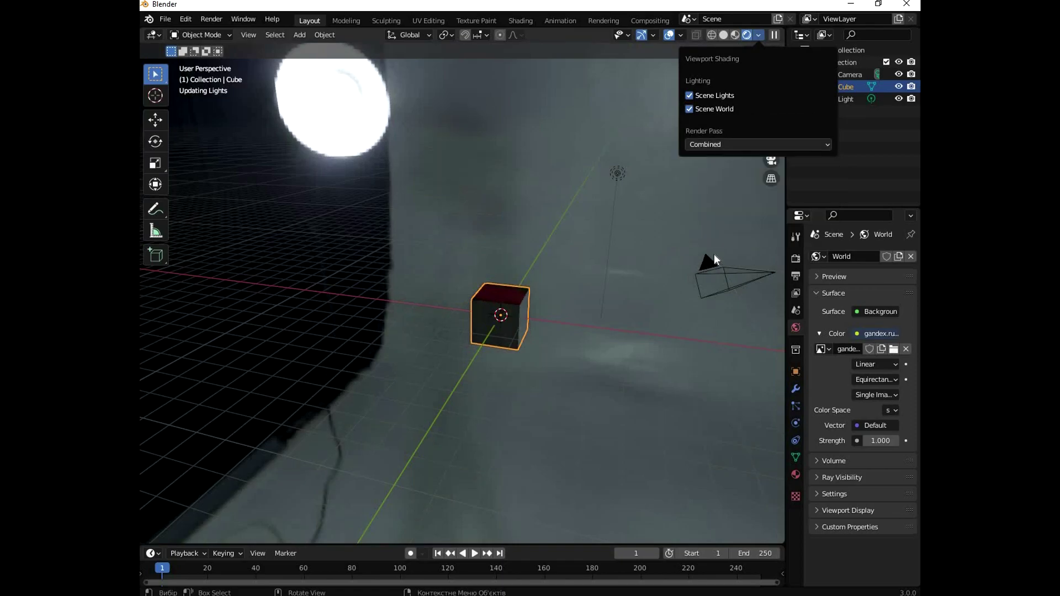
scroll(712, 254, "down", 5)
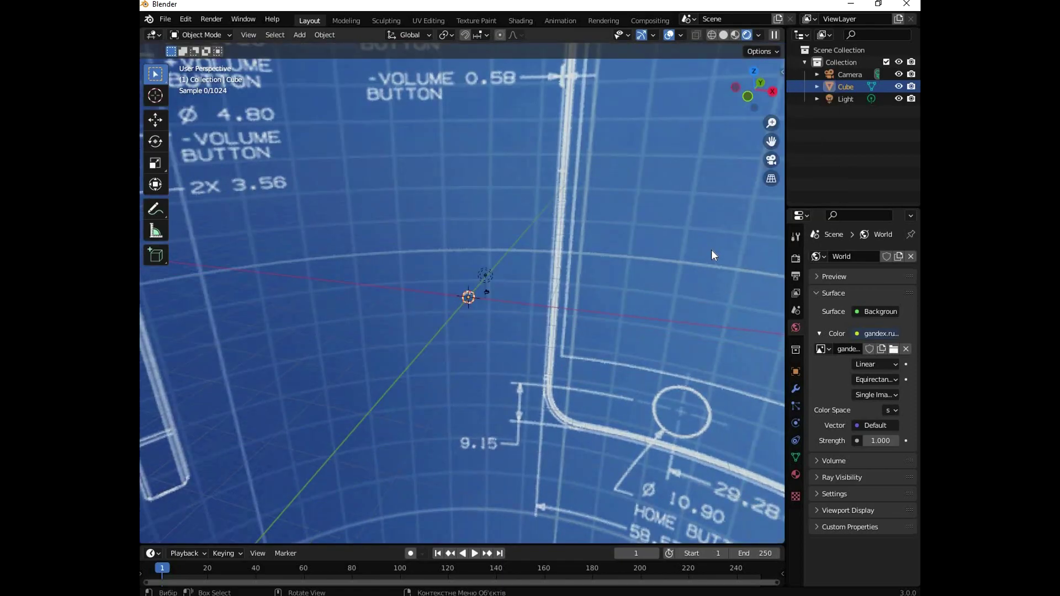
Set the World background Strength from 1.000 to 2.600.
scroll(711, 254, "up", 6)
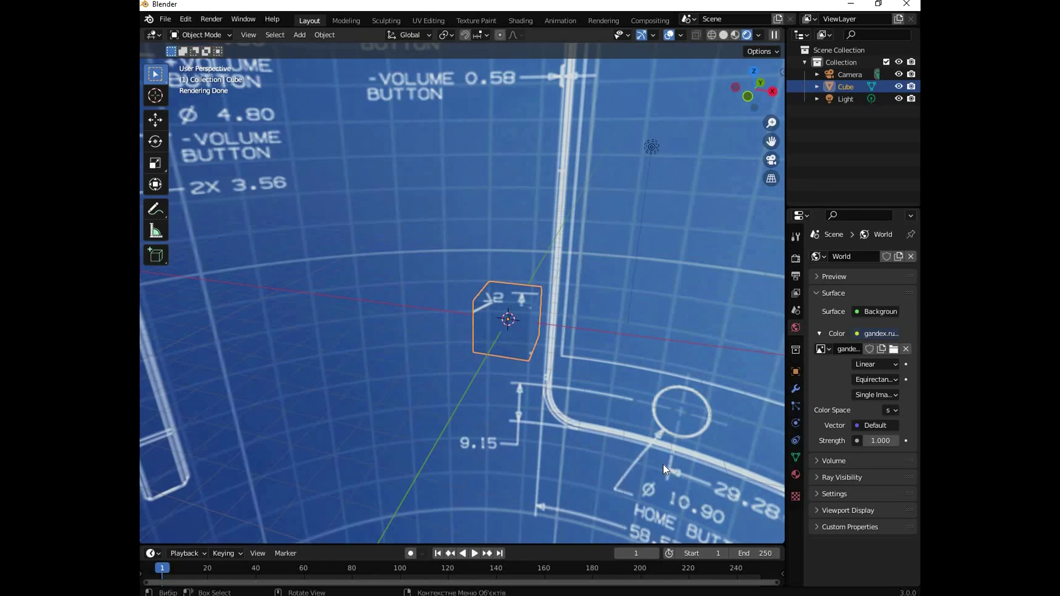
left_click_drag(874, 441, 897, 442)
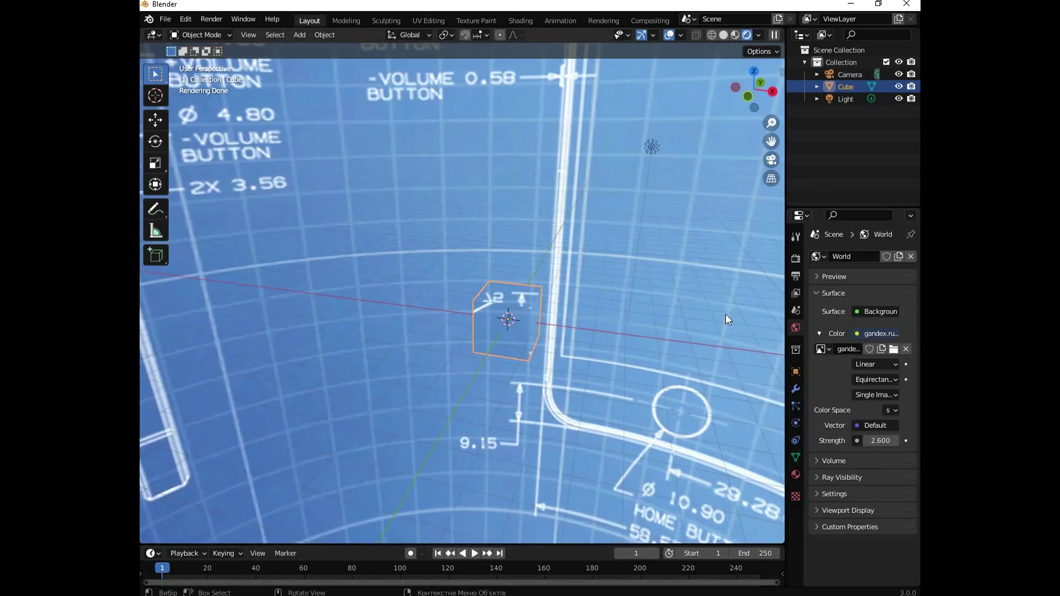
Review the Cycles render engine, briefly preview a built-in HDRI, then restore the blueprint scene world.
left_click(795, 258)
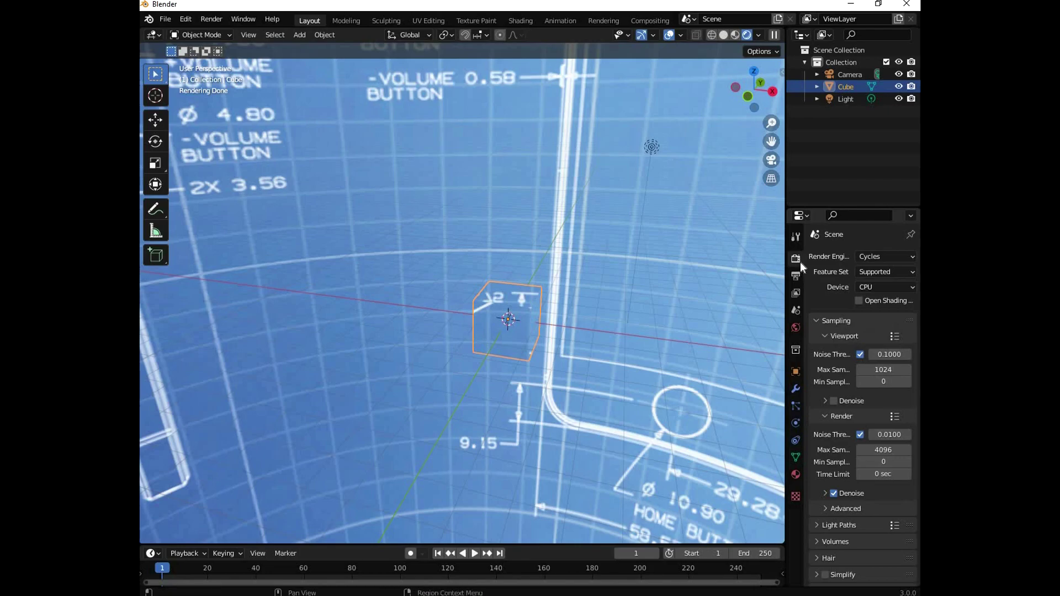
left_click(907, 255)
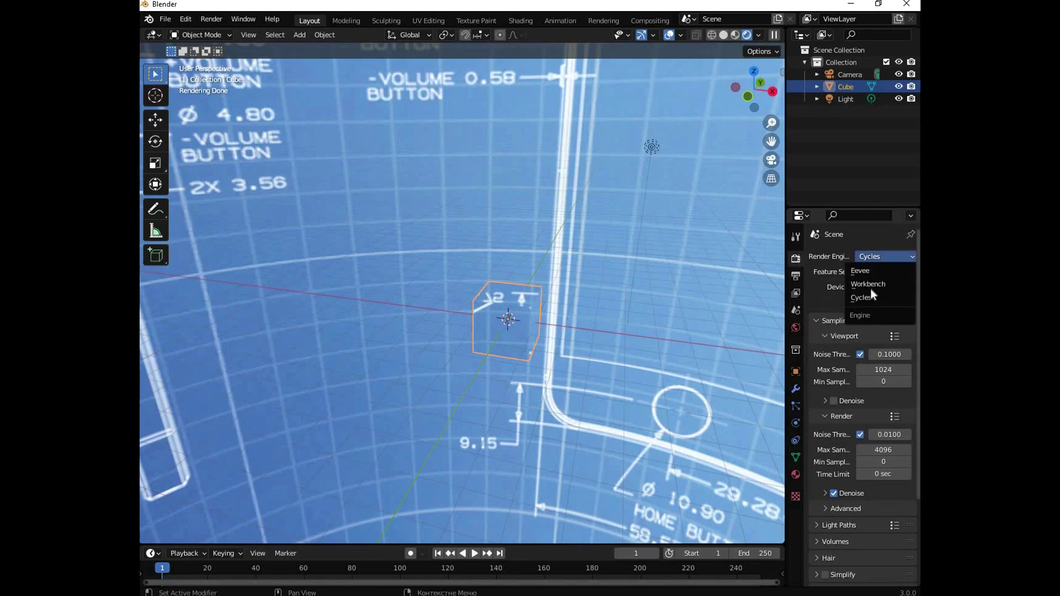
left_click(759, 36)
left_click(745, 35)
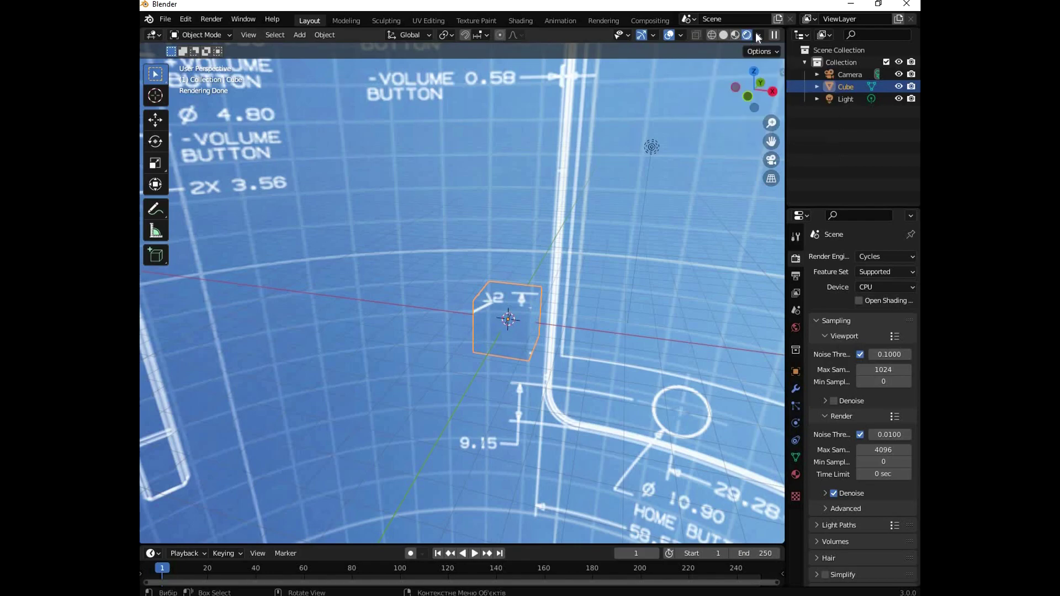
left_click(757, 34)
left_click(689, 108)
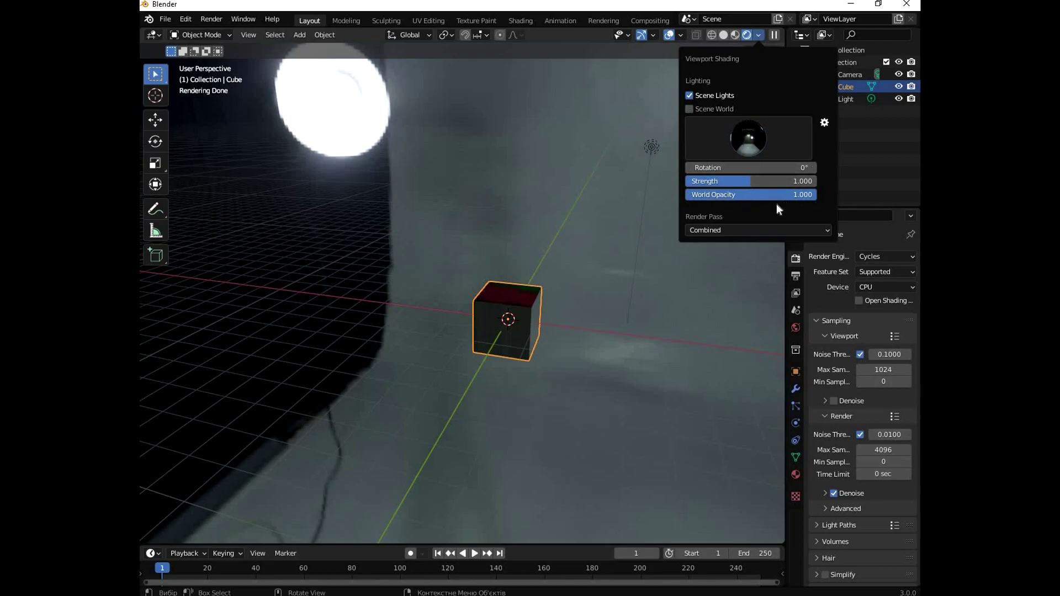
left_click(689, 109)
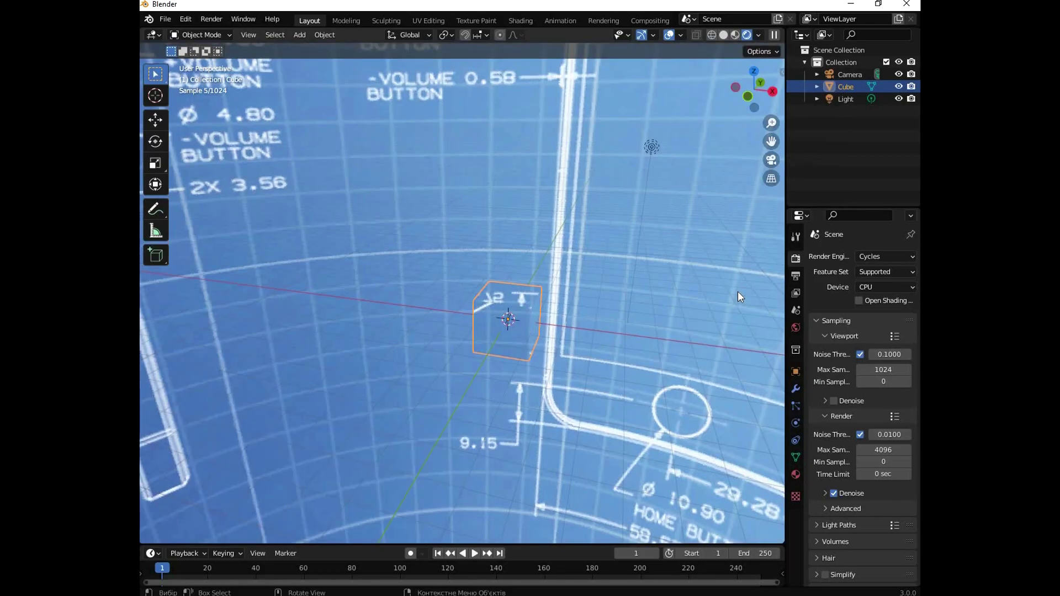